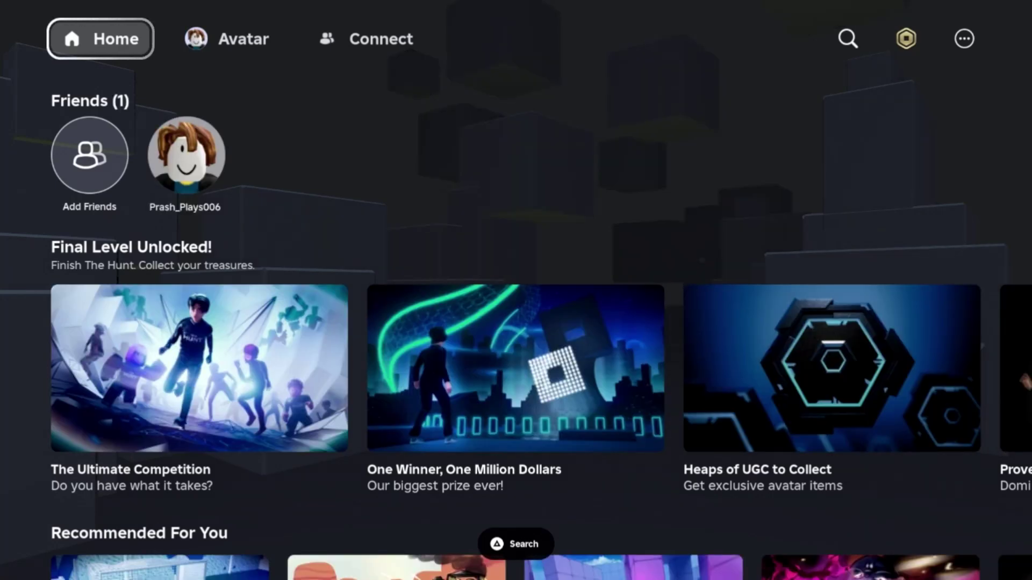
Exit Roblox to the Games home with Roblox selected, then enter Settings
key(super)
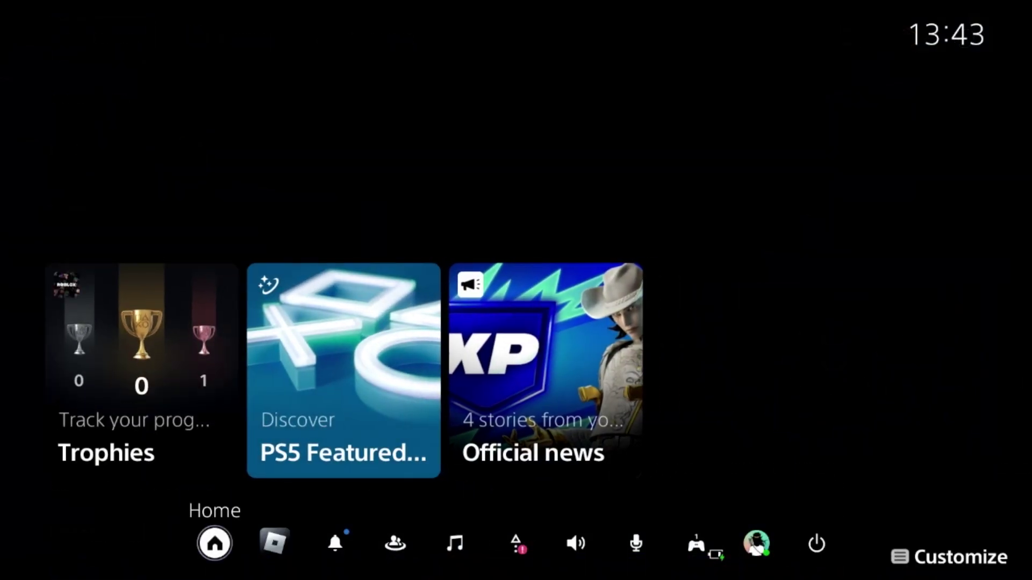
key(Return)
key(Right)
key(Left)
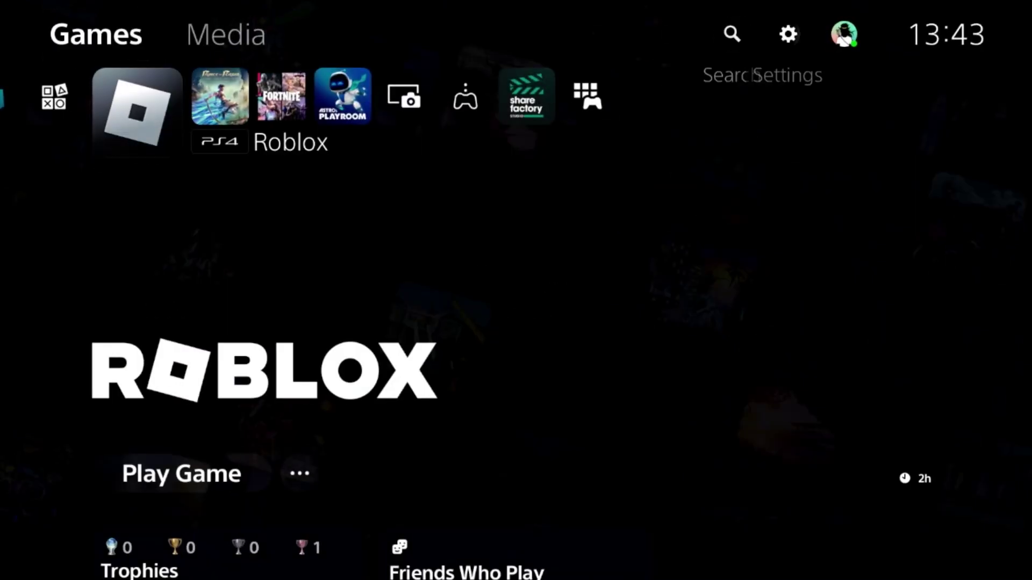
key(Return)
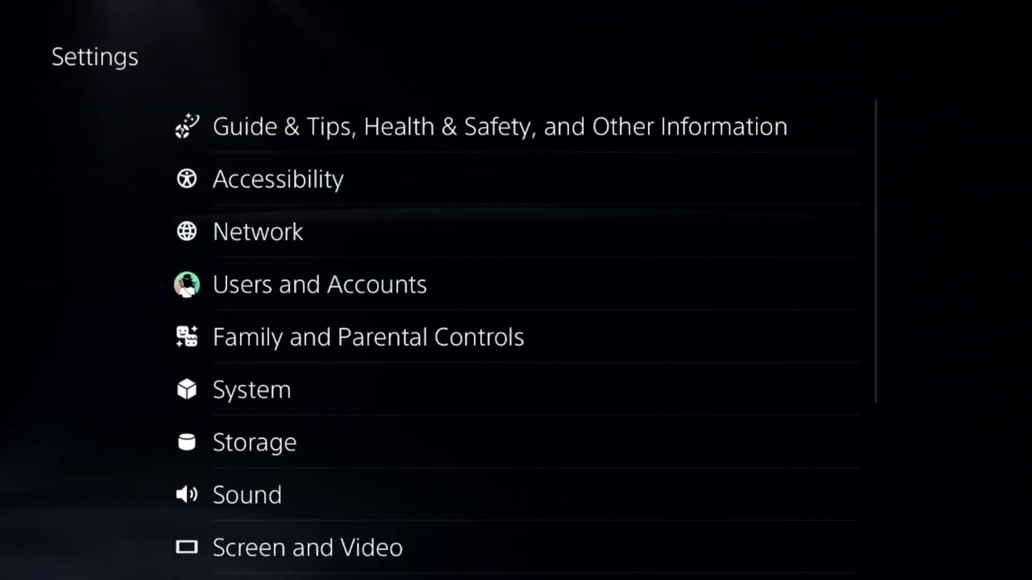
Review Network connection status and confirm all PlayStation Network services are running
key(Return)
key(Right)
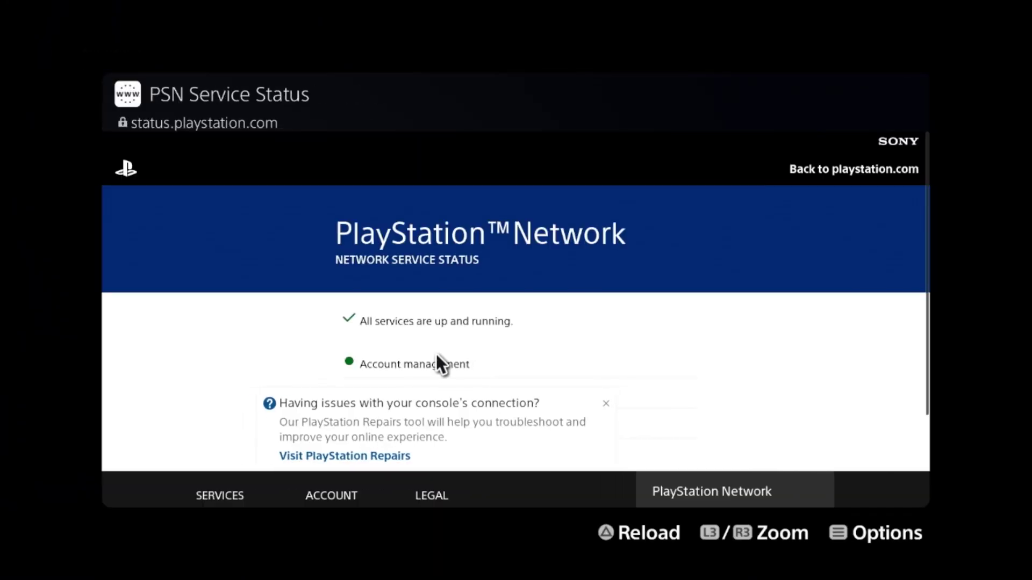
key(Escape)
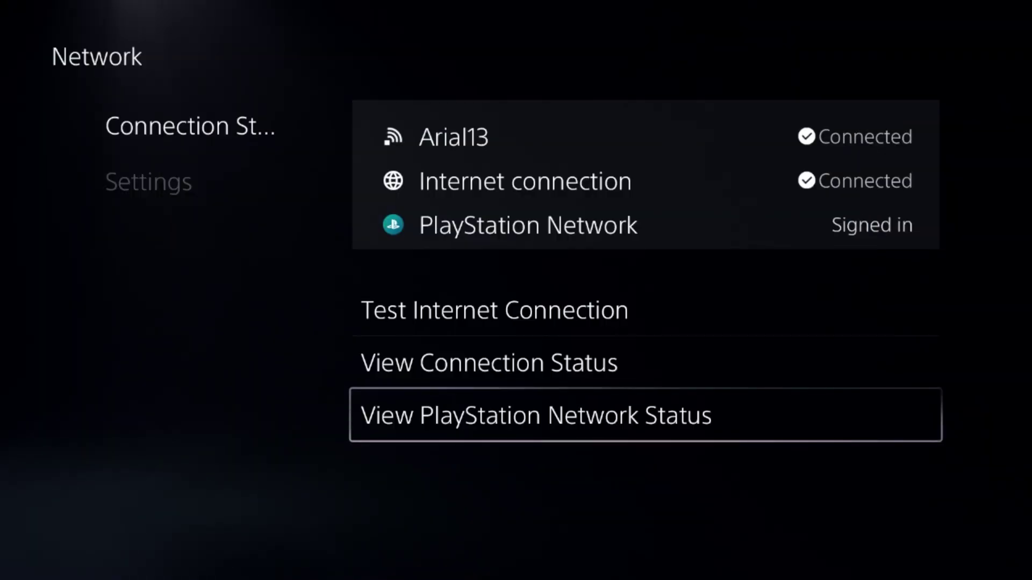
Open Set Up Internet Connection and bring up options for the Arial13 network
key(Down)
key(Down)
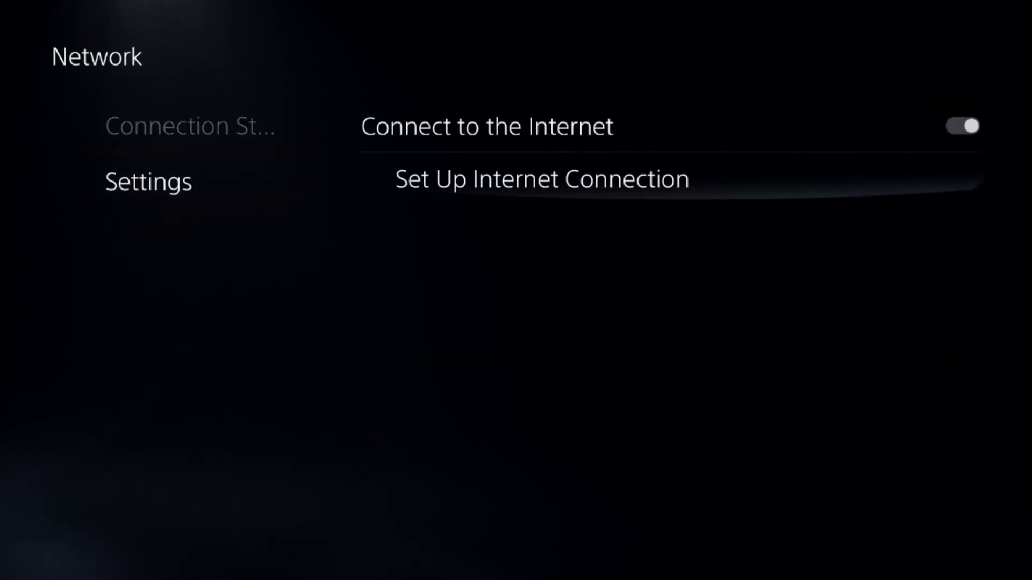
key(Return)
key(Down)
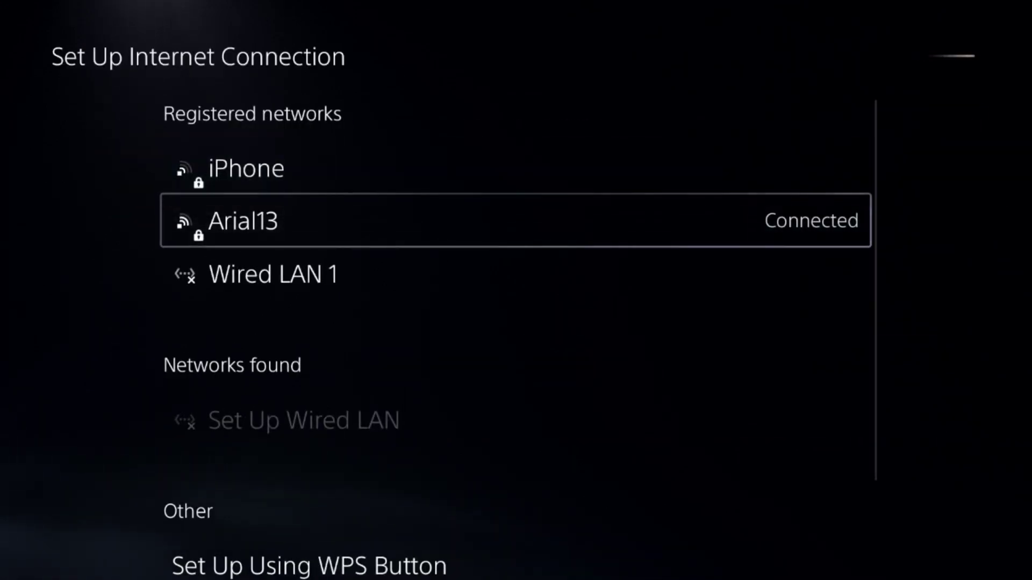
key(Menu)
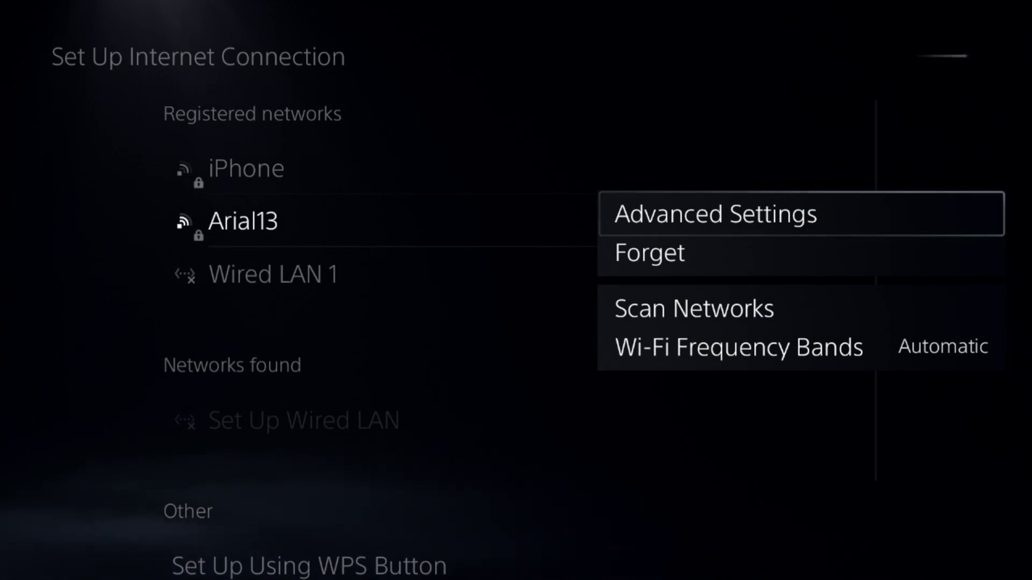
Keep Wi-Fi frequency band on Automatic, rescan networks, and open Arial13's advanced settings
key(Down)
key(Return)
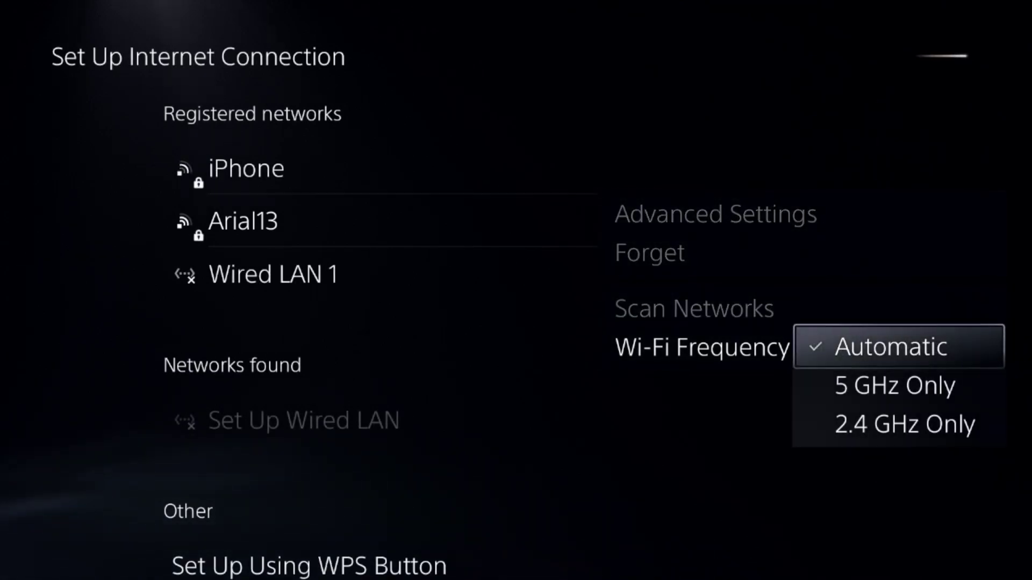
key(Return)
key(Up)
key(Return)
key(Return)
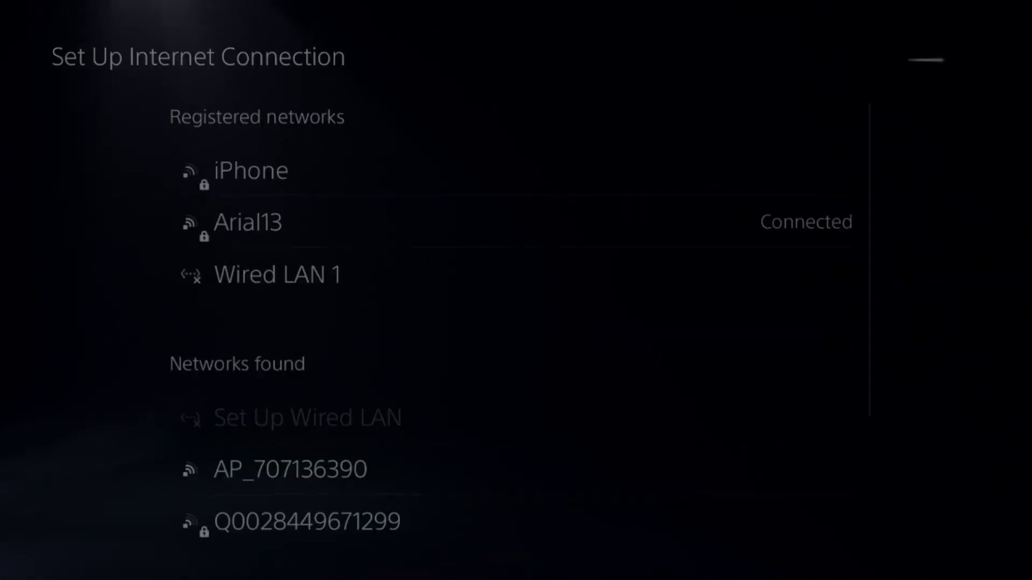
key(Down)
Set Arial13's DNS to Manual with primary 8.8.8.8 and secondary 8.8.4.4, and save
key(Return)
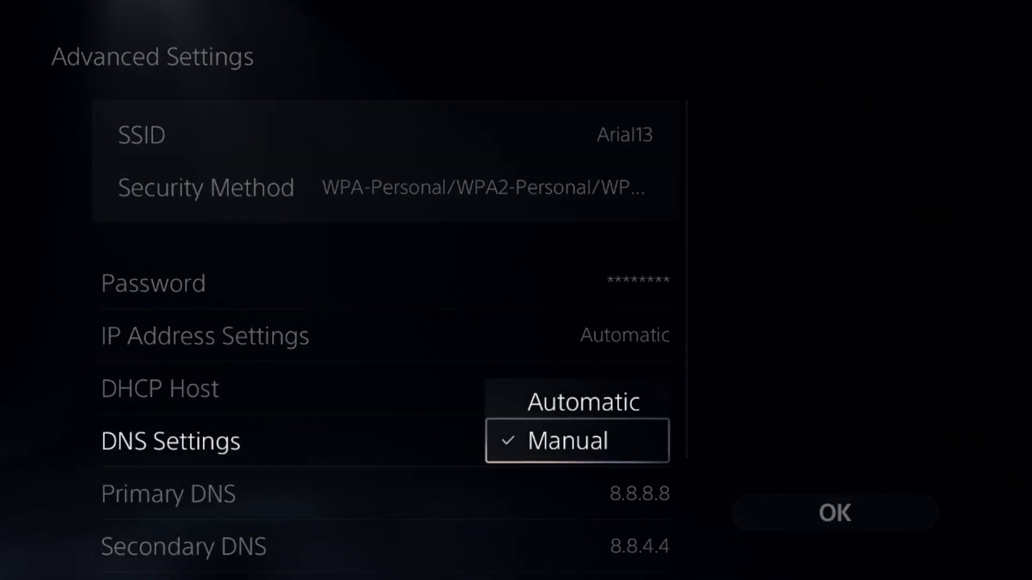
key(Return)
key(Down)
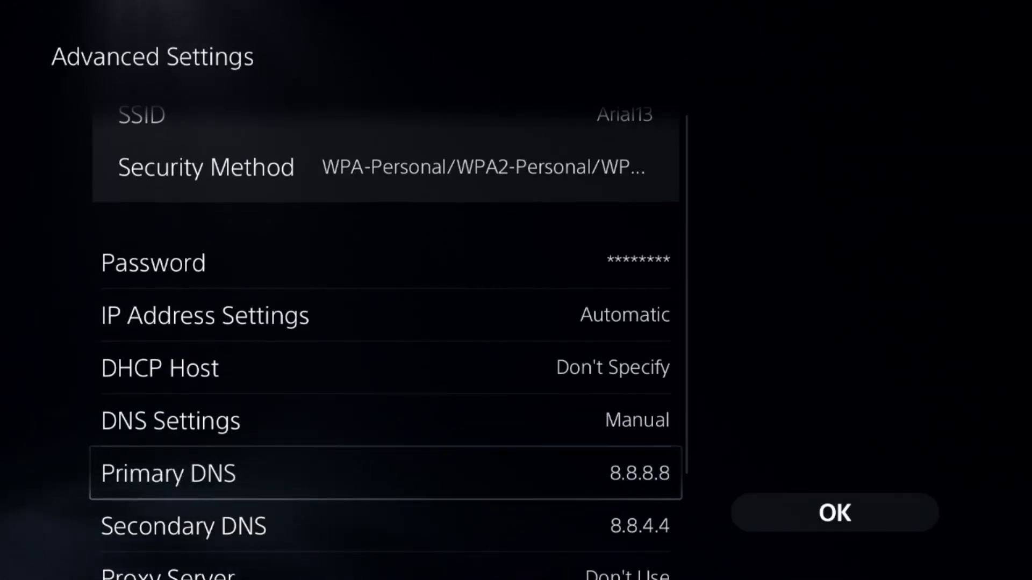
key(Return)
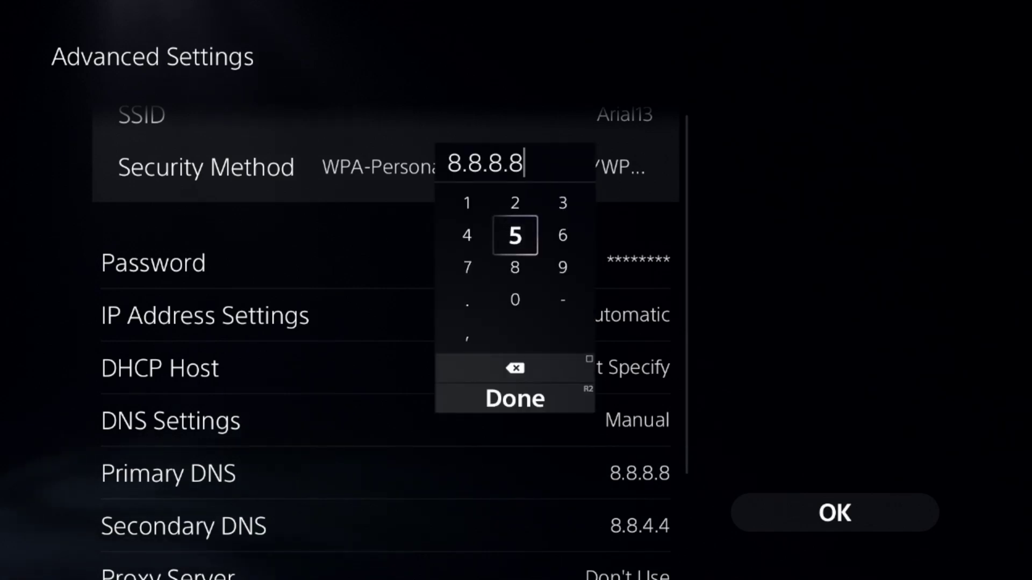
key(Return)
key(Down)
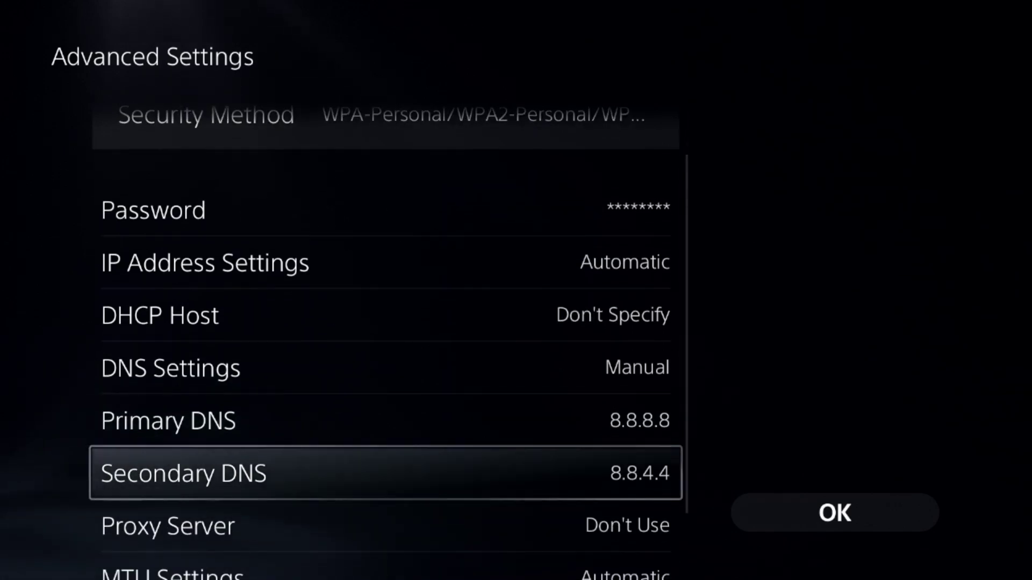
key(Return)
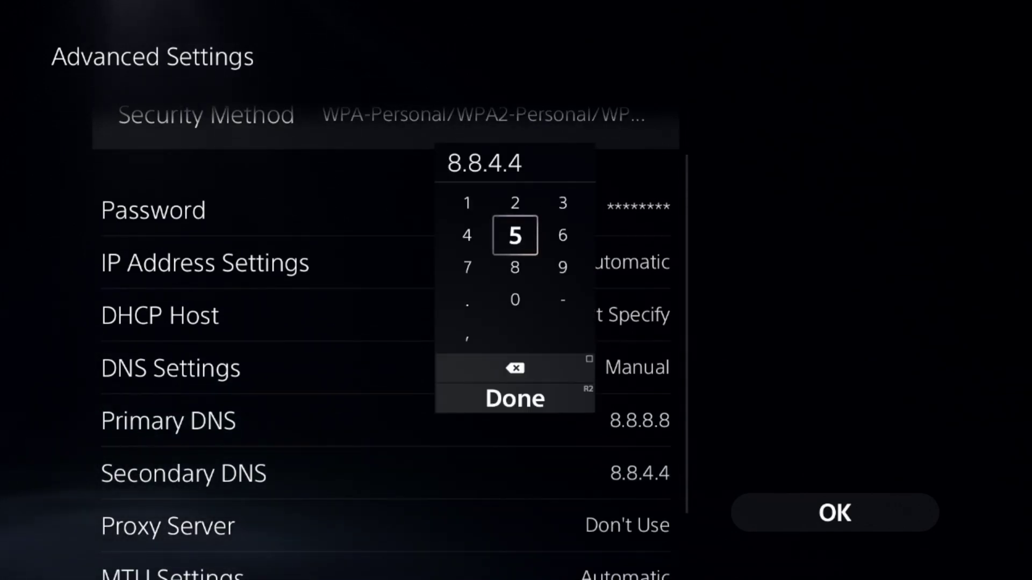
key(Return)
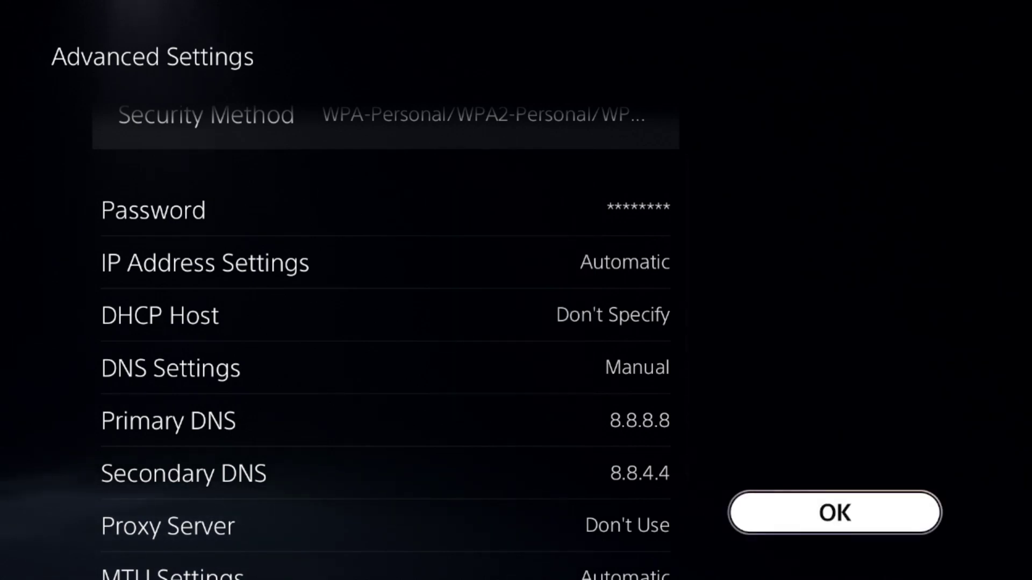
key(Return)
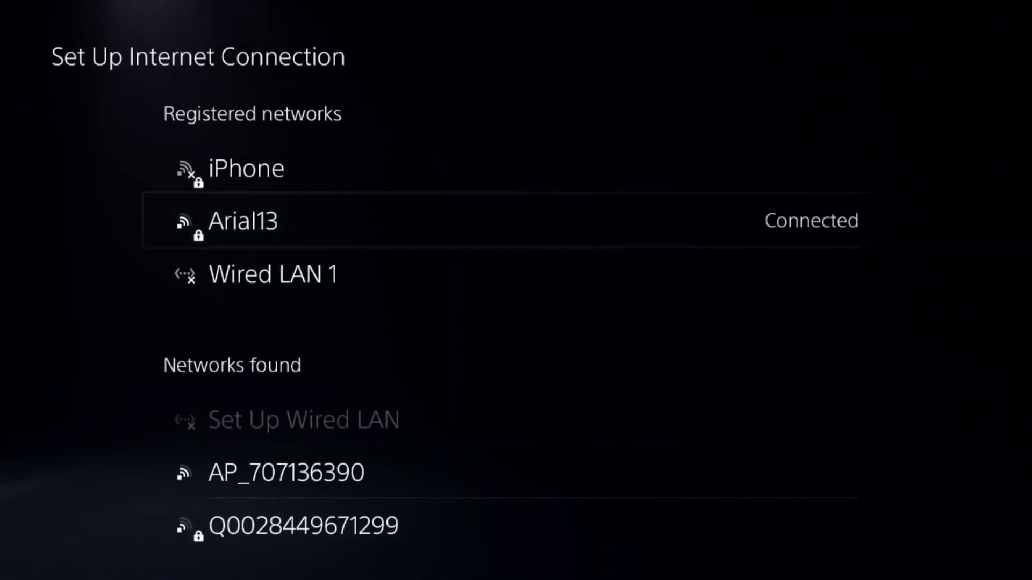
key(Escape)
key(Escape)
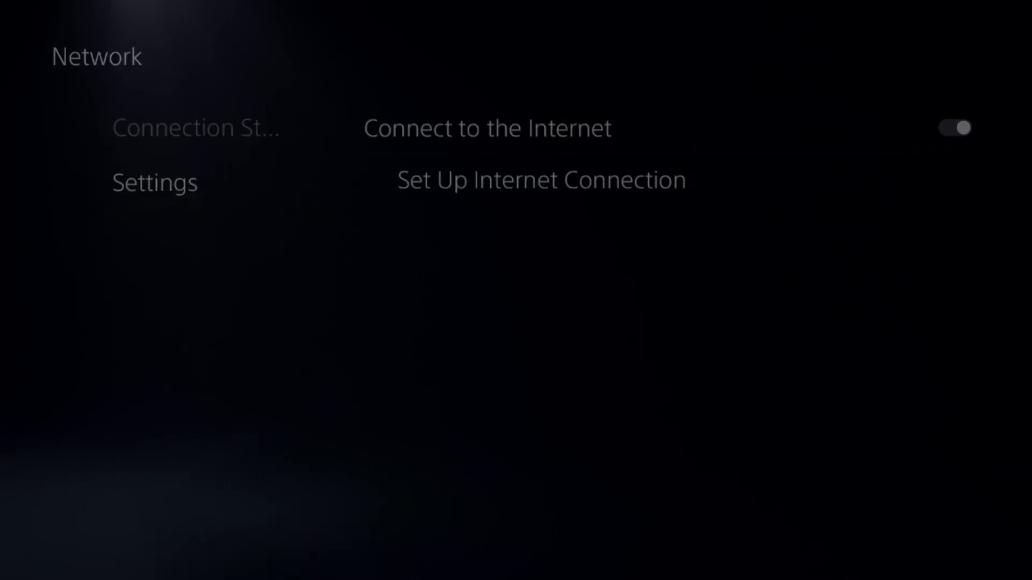
Go to Users and Accounts > Other > Restore Licenses
key(Down)
key(Down)
key(Down)
key(Up)
key(Up)
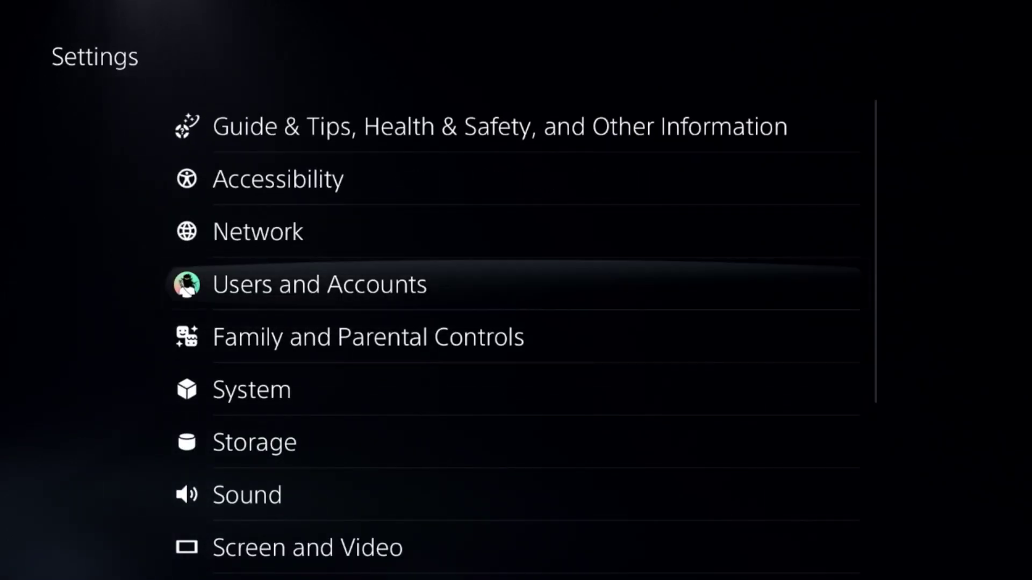
key(Return)
key(Down)
key(Down)
key(Down)
key(Down)
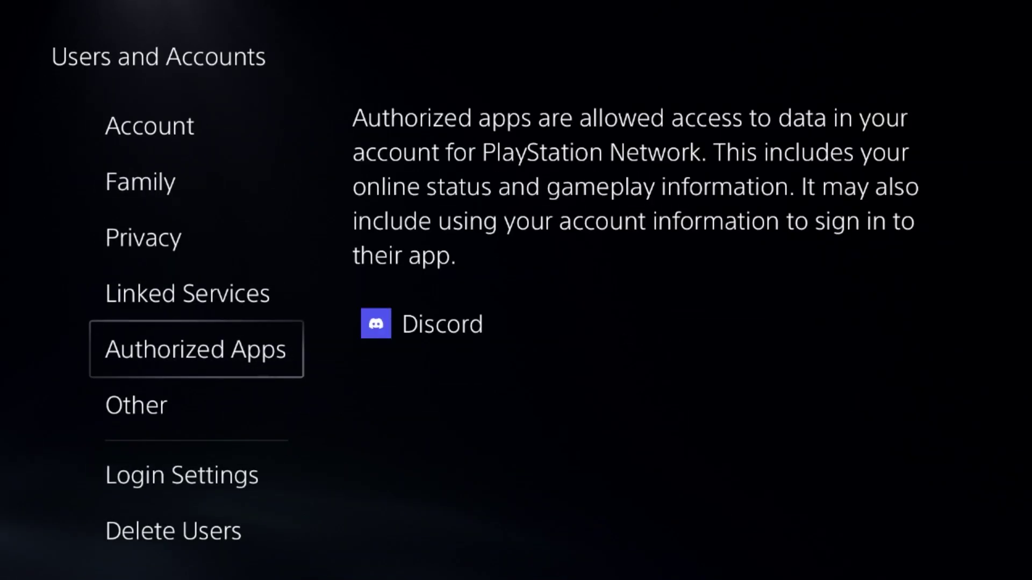
key(Down)
key(Right)
key(Down)
key(Return)
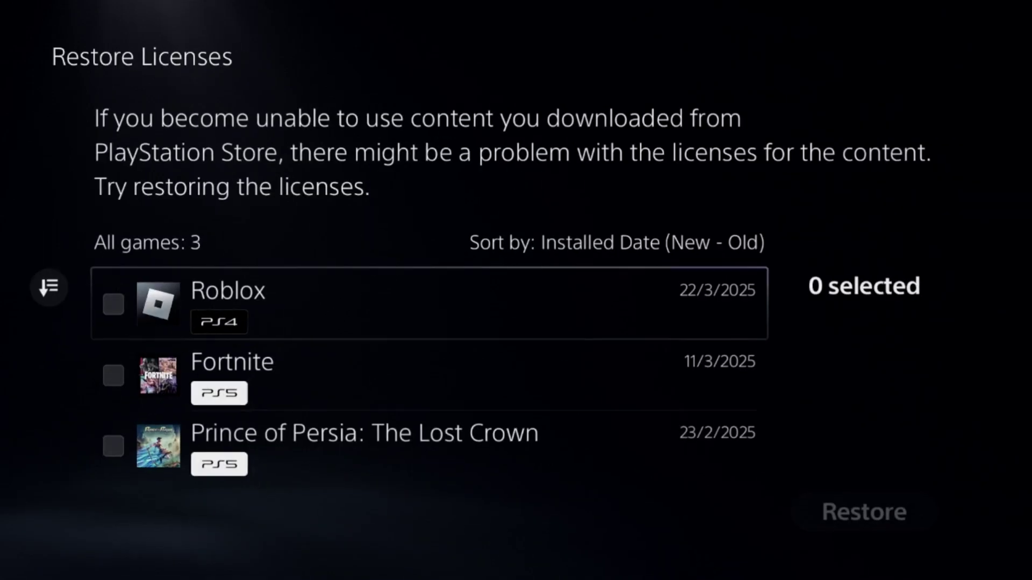
Select Roblox, restore its license, and acknowledge the confirmation
key(Up)
key(Return)
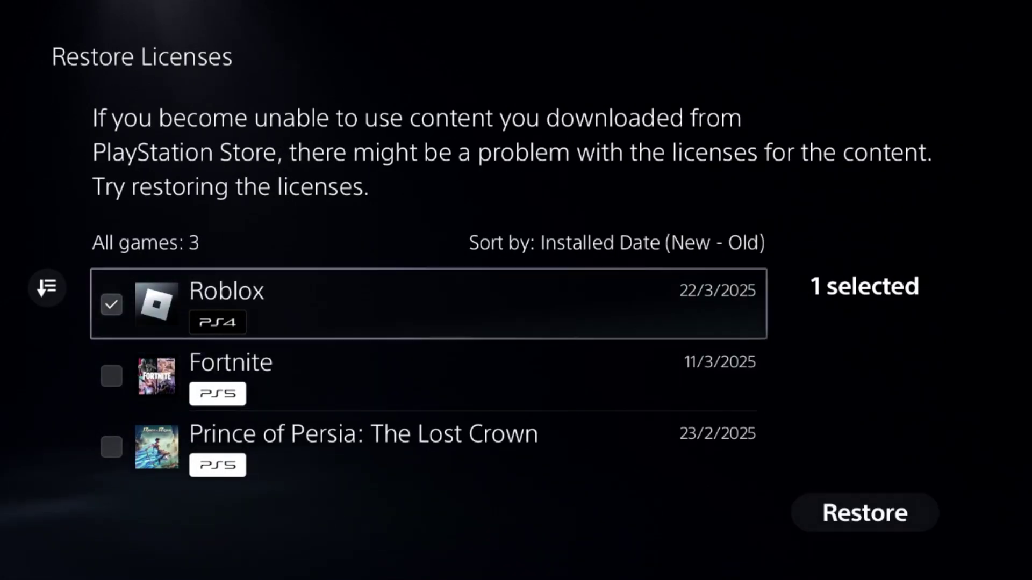
key(Right)
key(Return)
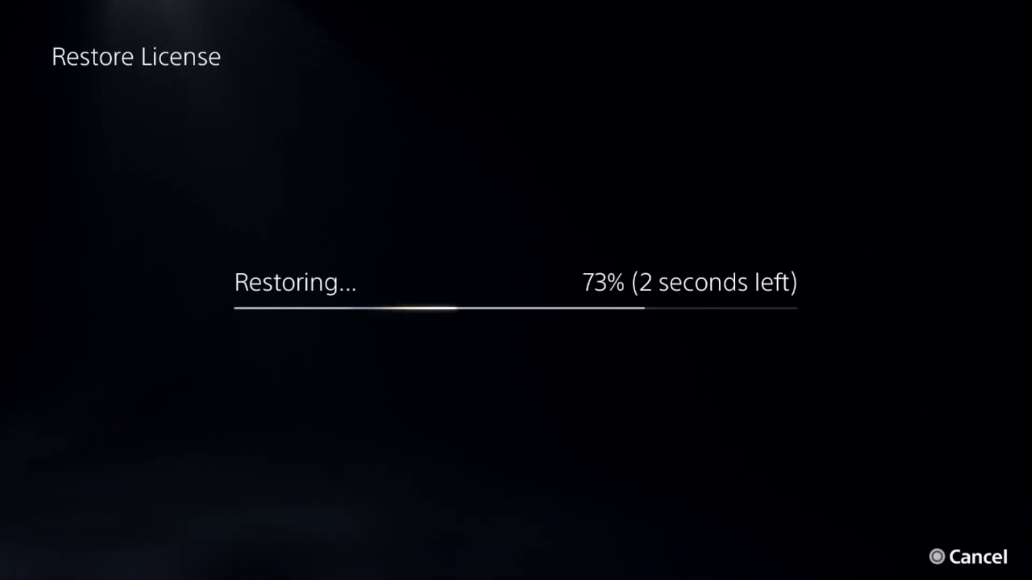
key(Return)
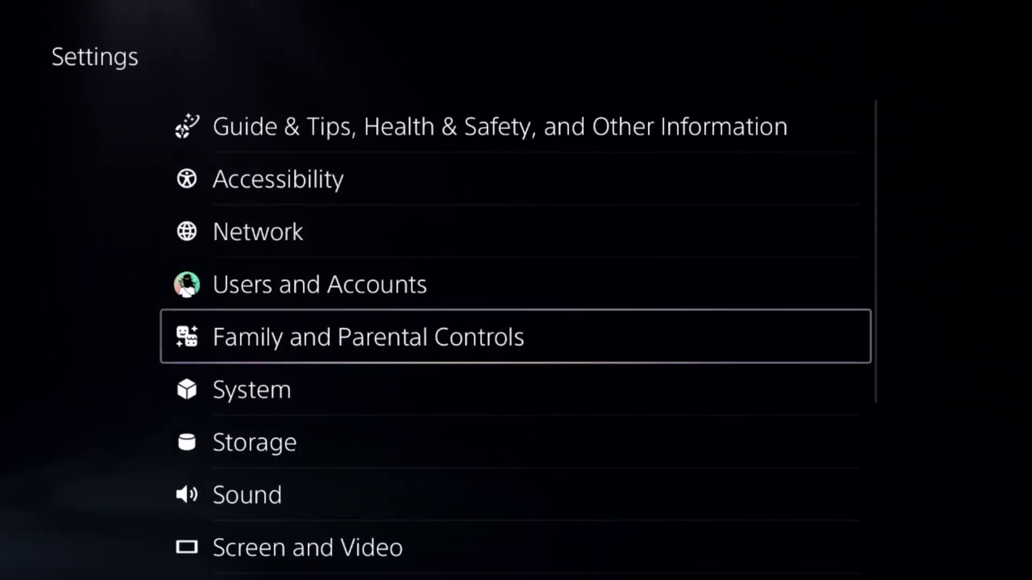
Enter the passcode for PS5 Console Restrictions and check the temporary-disable option
key(Return)
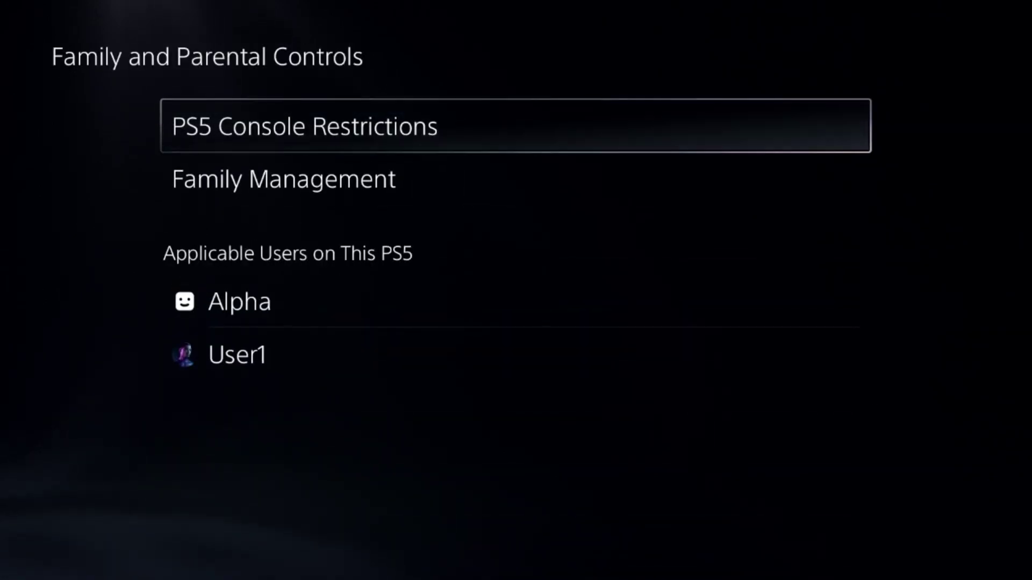
key(Return)
text(0)
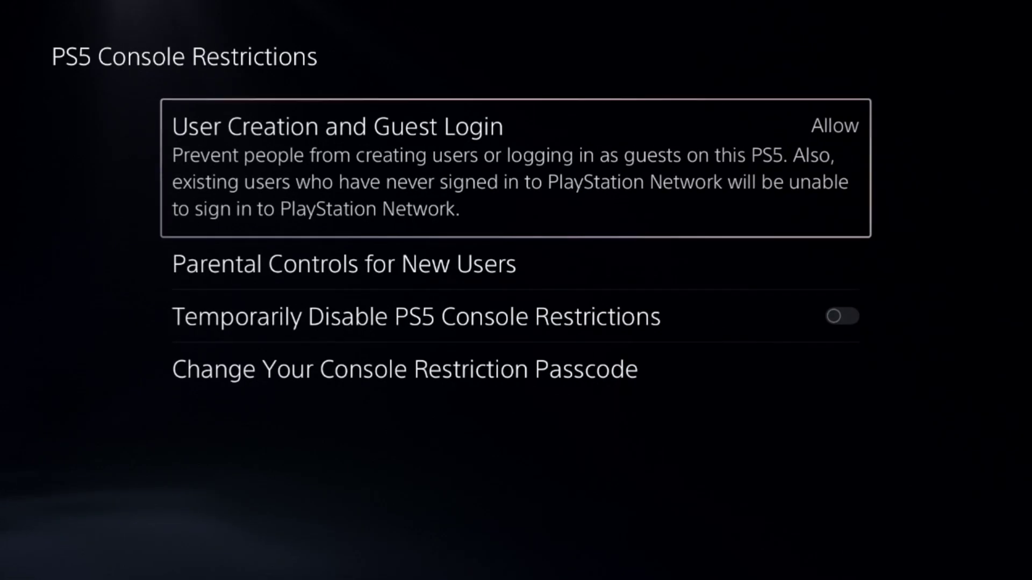
key(Down)
key(Down)
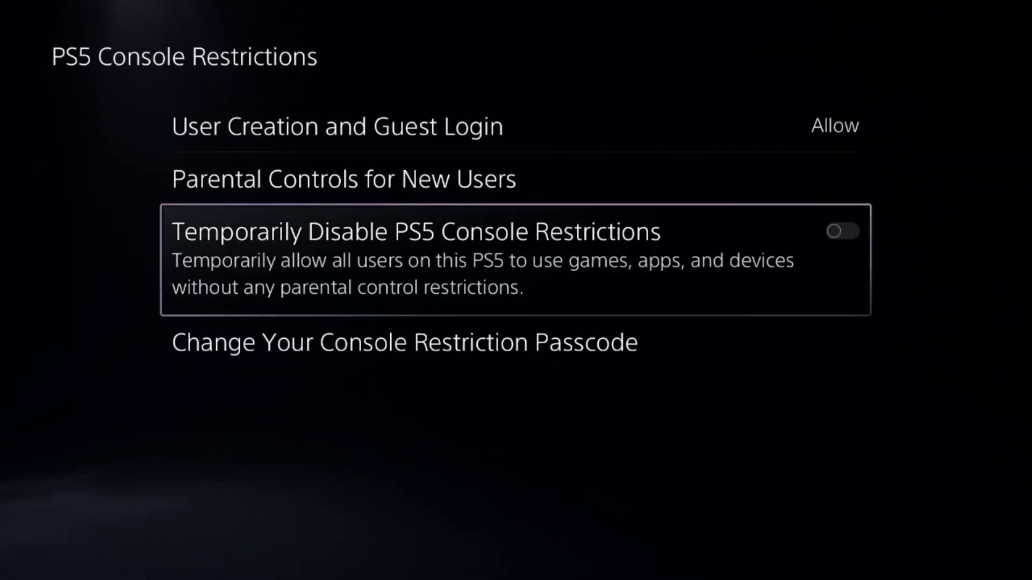
key(Escape)
key(Escape)
key(Down)
key(Down)
key(Down)
key(Down)
Keep the Game Presets performance/resolution setting on Performance Mode
key(Down)
key(Down)
key(Return)
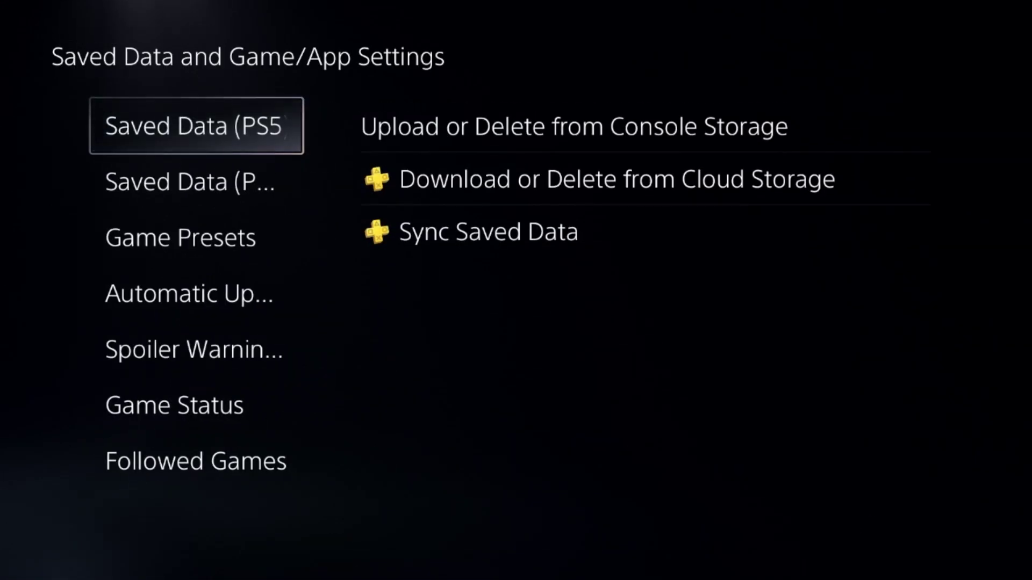
key(Down)
key(Down)
key(Right)
key(Down)
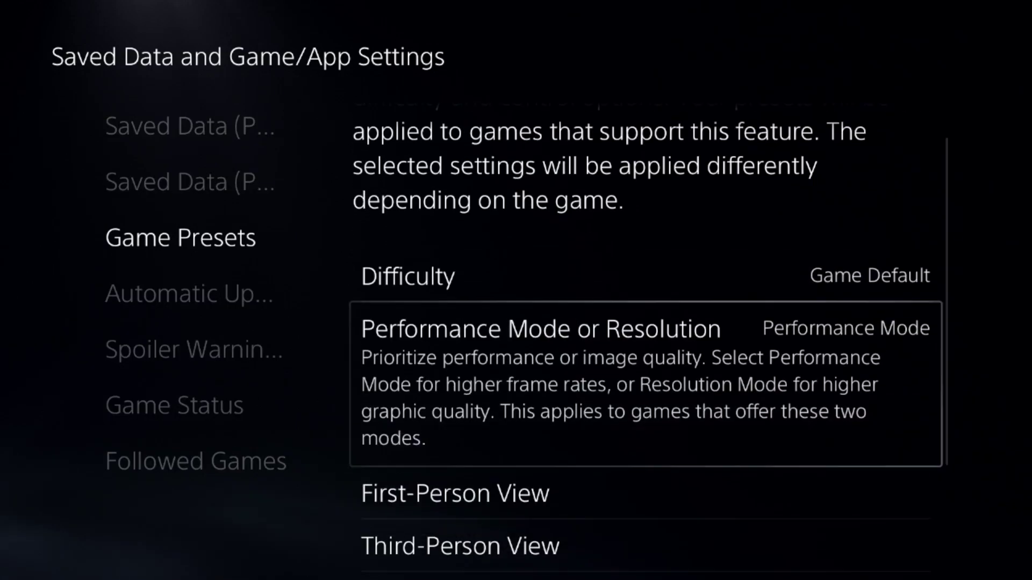
key(Return)
key(Escape)
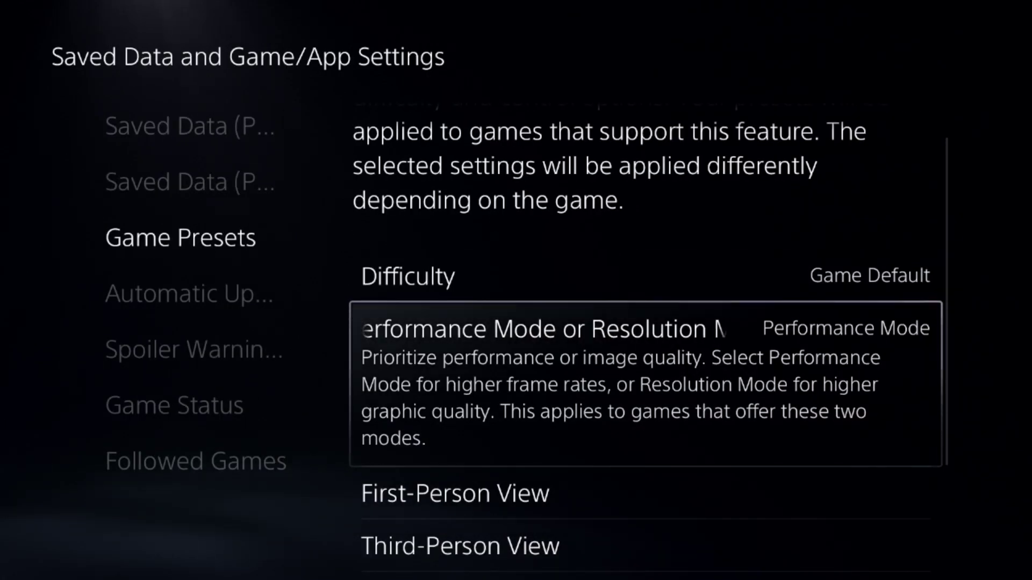
key(Left)
Return home and bring up Control Center power options with Restart PS5 selected
key(Escape)
key(super)
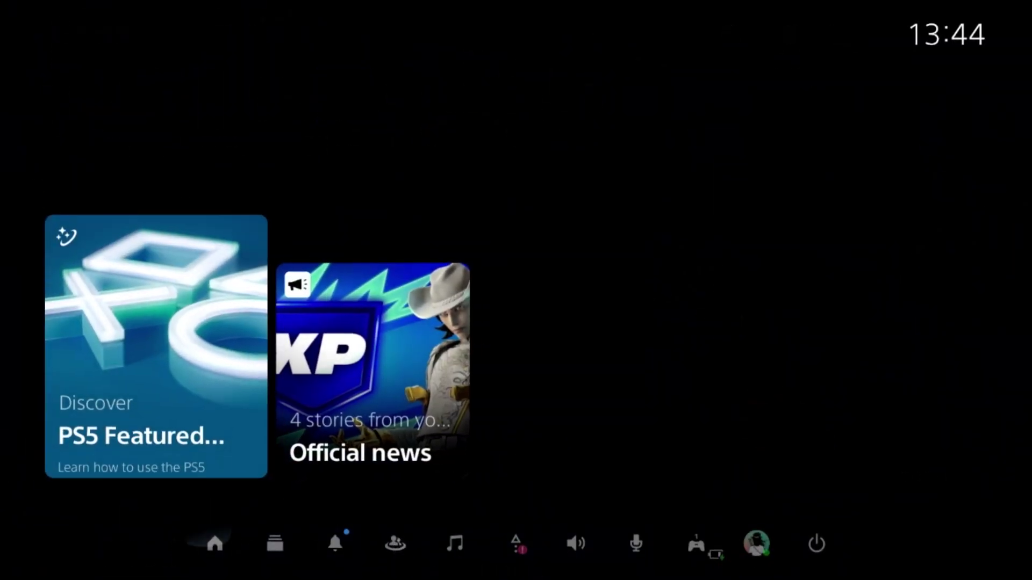
key(Down)
key(Return)
key(Down)
key(Down)
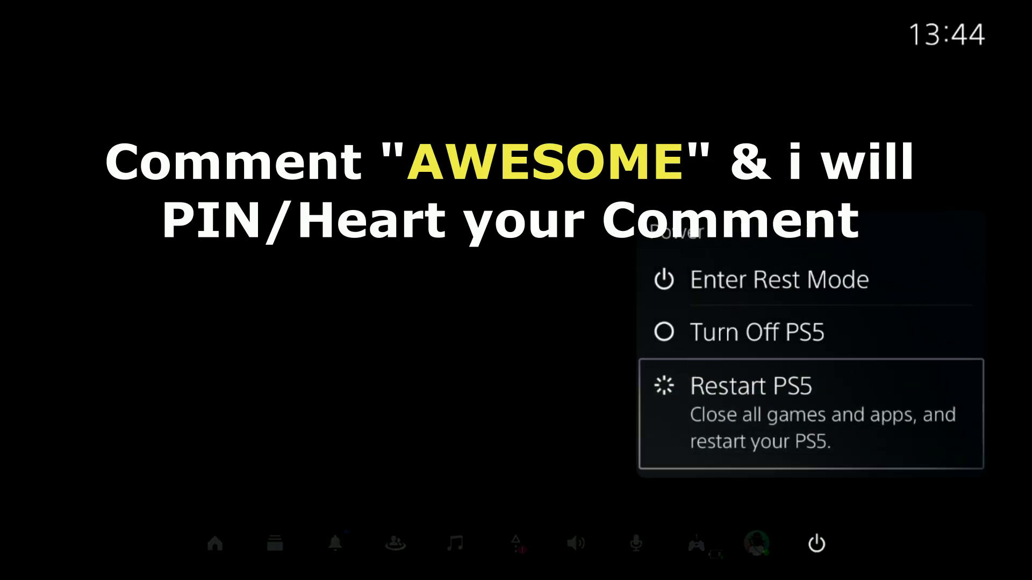